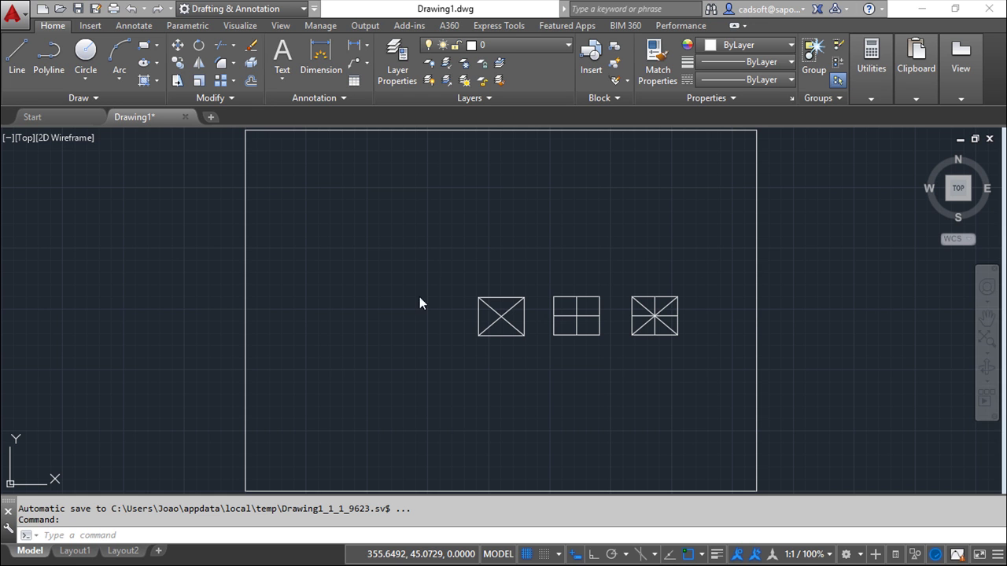
Step: Zoom and pan until the three window symbols are enlarged and centred on screen
{"action": "scroll", "coordinate": [660, 260], "scroll_direction": "up", "scroll_amount": 2}
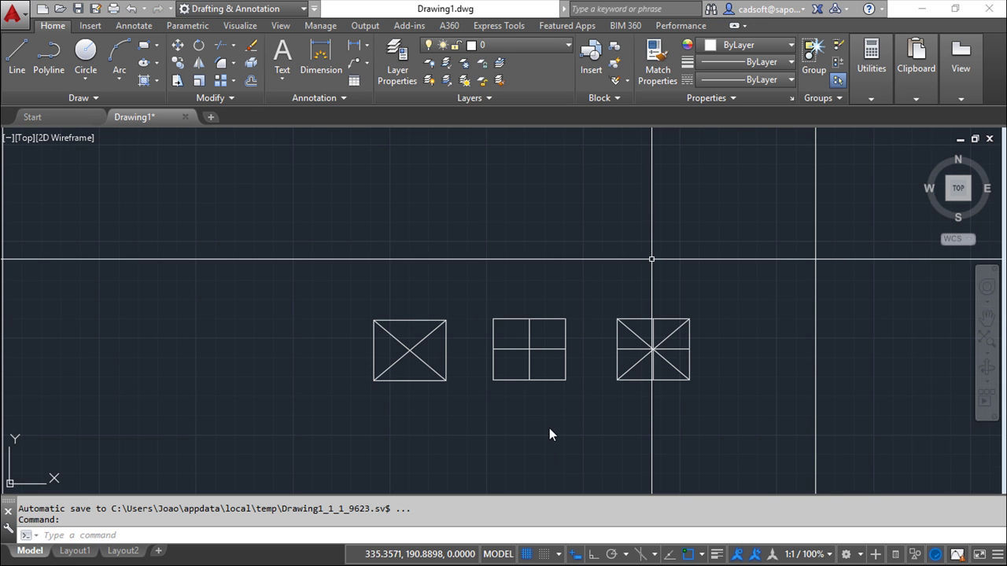
{"action": "scroll", "coordinate": [555, 423], "scroll_direction": "up", "scroll_amount": 2}
{"action": "scroll", "coordinate": [554, 380], "scroll_direction": "down", "scroll_amount": 2}
{"action": "middle_click_drag", "start_coordinate": [554, 380], "coordinate": [554, 378]}
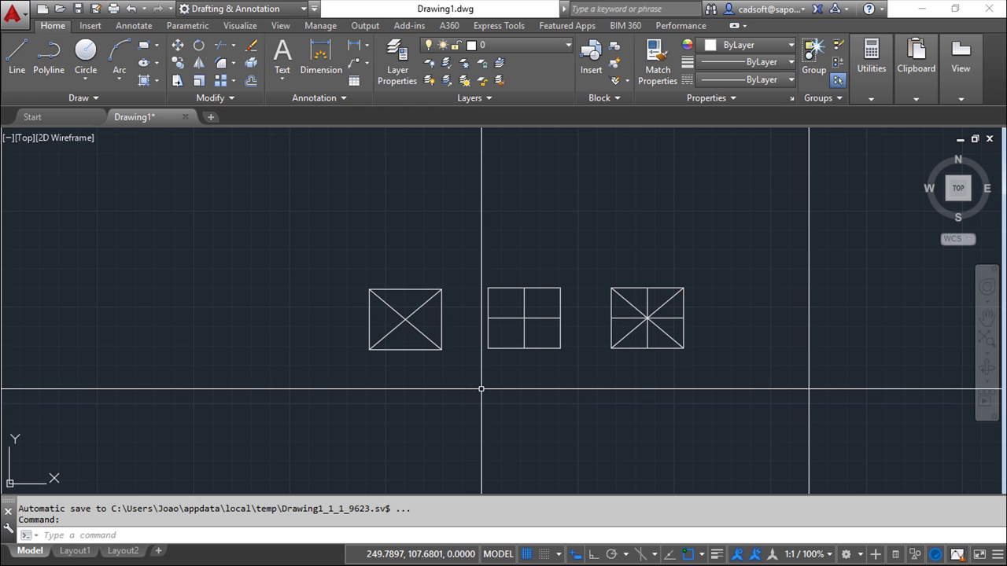
{"action": "scroll", "coordinate": [496, 317], "scroll_direction": "up", "scroll_amount": 2}
{"action": "scroll", "coordinate": [505, 309], "scroll_direction": "down", "scroll_amount": 4}
{"action": "middle_click_drag", "start_coordinate": [537, 241], "coordinate": [530, 252]}
{"action": "scroll", "coordinate": [532, 247], "scroll_direction": "up", "scroll_amount": 2}
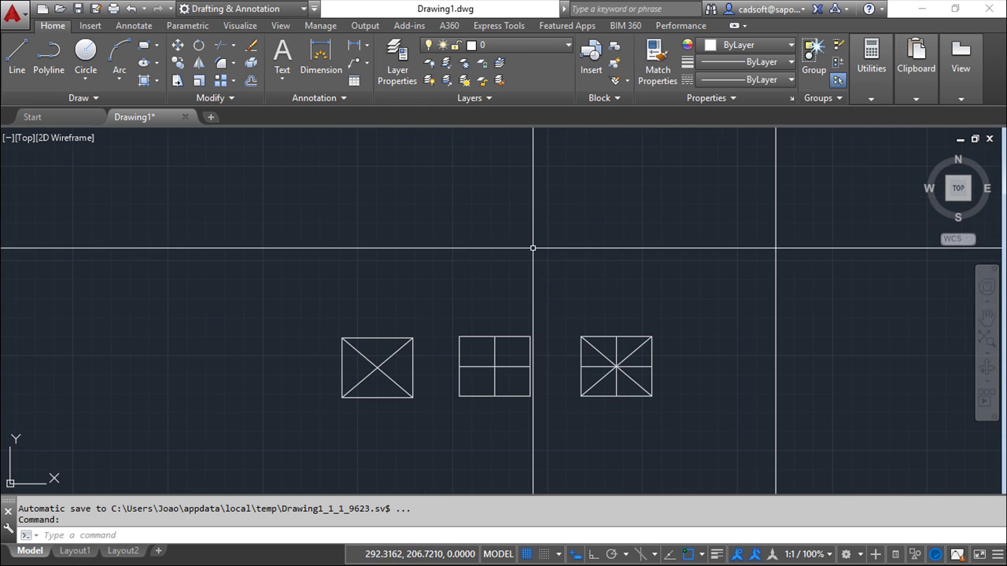
Step: Define block 'cadsoft' from all 11 objects of the three symbols, based at the lower-left corner
{"action": "left_click", "coordinate": [615, 48]}
{"action": "type", "text": "cadsoft"}
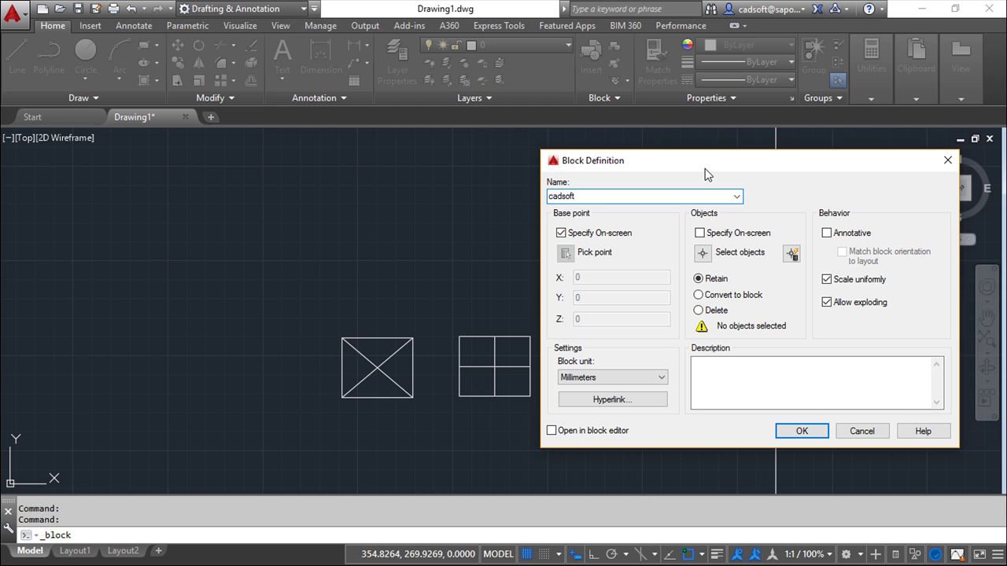
{"action": "left_click", "coordinate": [703, 252]}
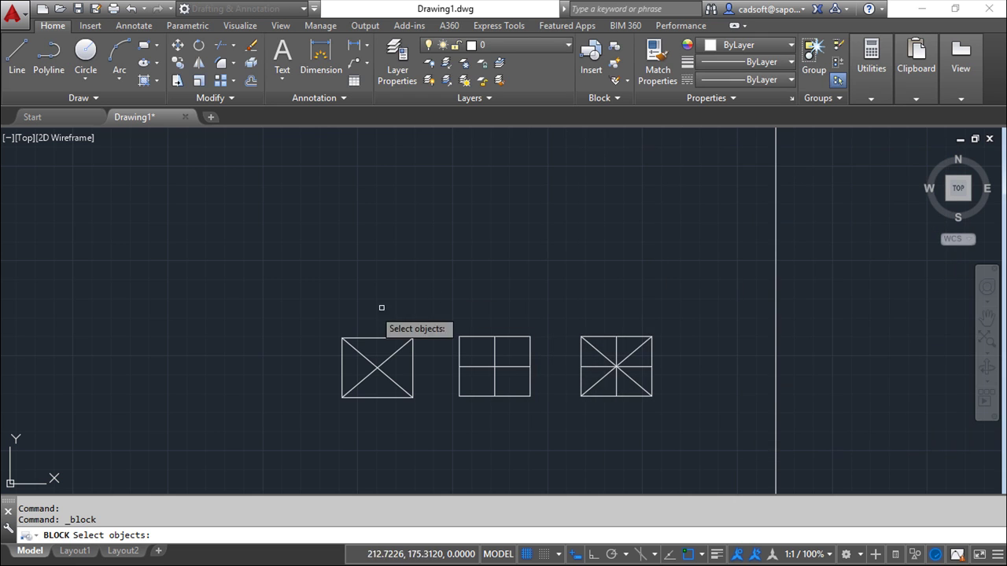
{"action": "left_click", "coordinate": [285, 286]}
{"action": "left_click", "coordinate": [690, 425]}
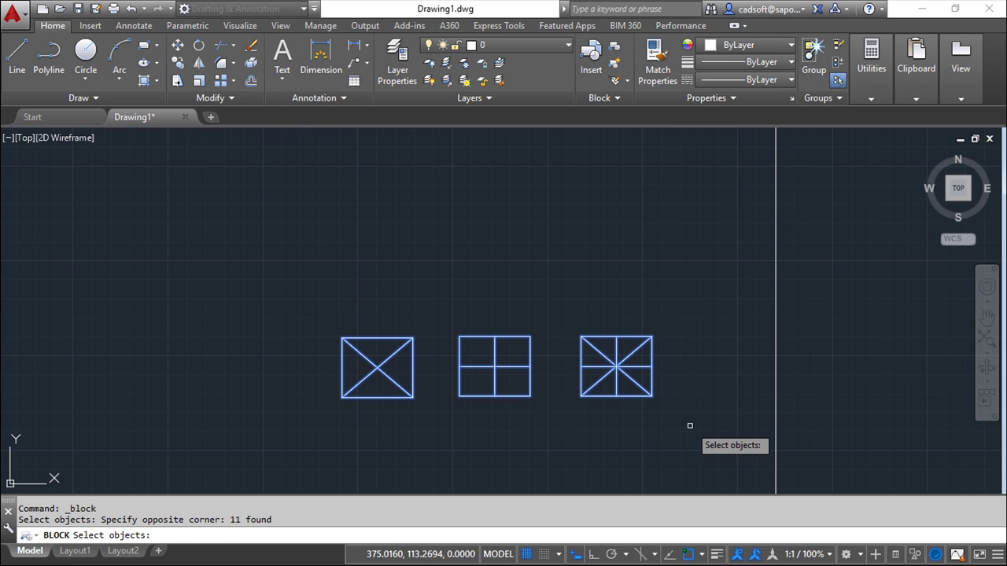
{"action": "key", "text": "Return"}
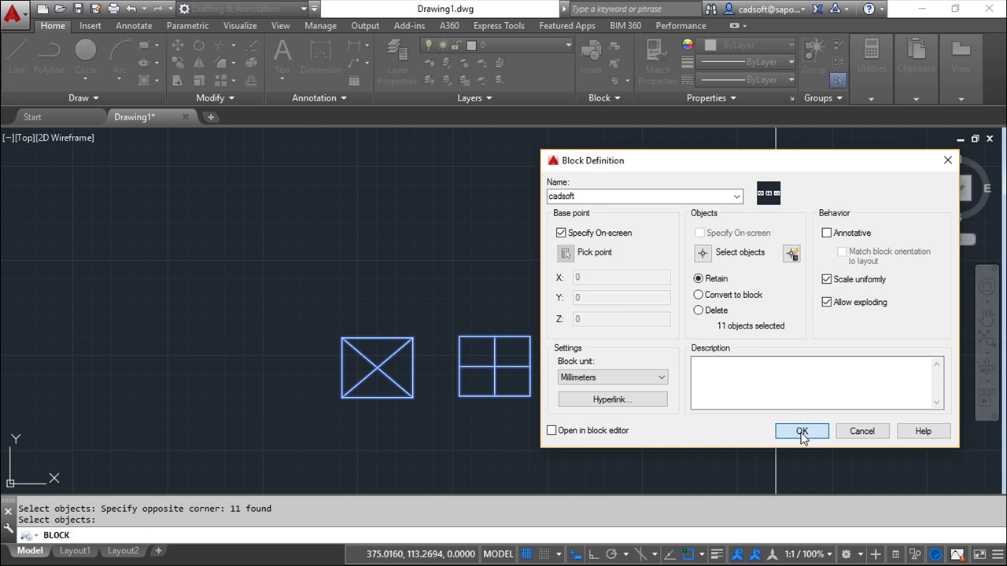
{"action": "left_click", "coordinate": [802, 431]}
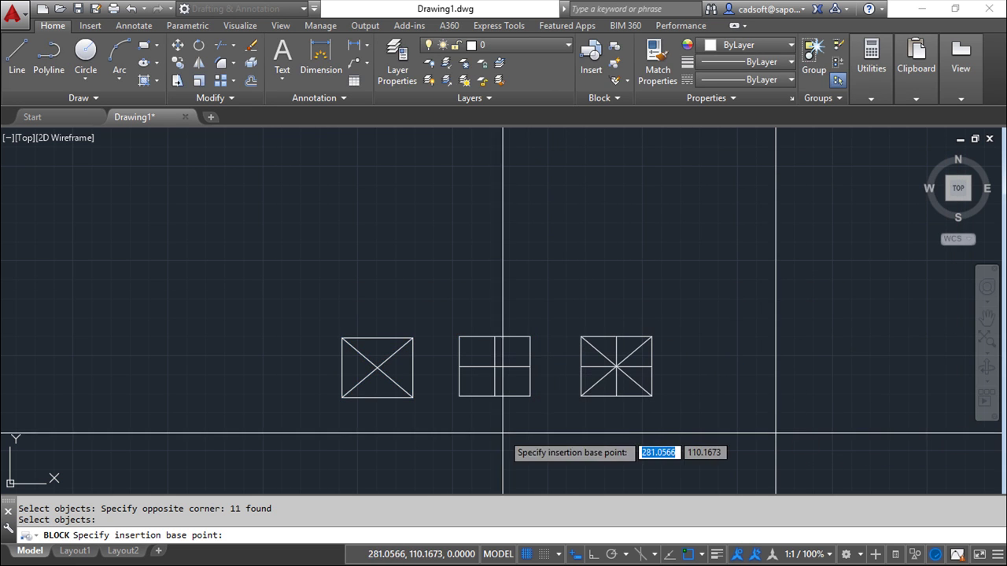
{"action": "left_click", "coordinate": [342, 398]}
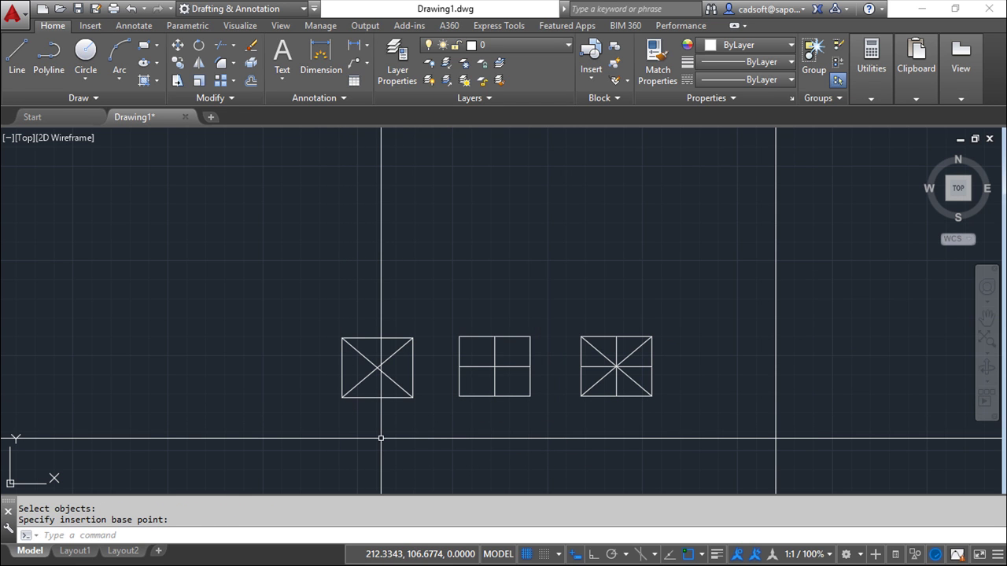
{"action": "key", "text": "Escape"}
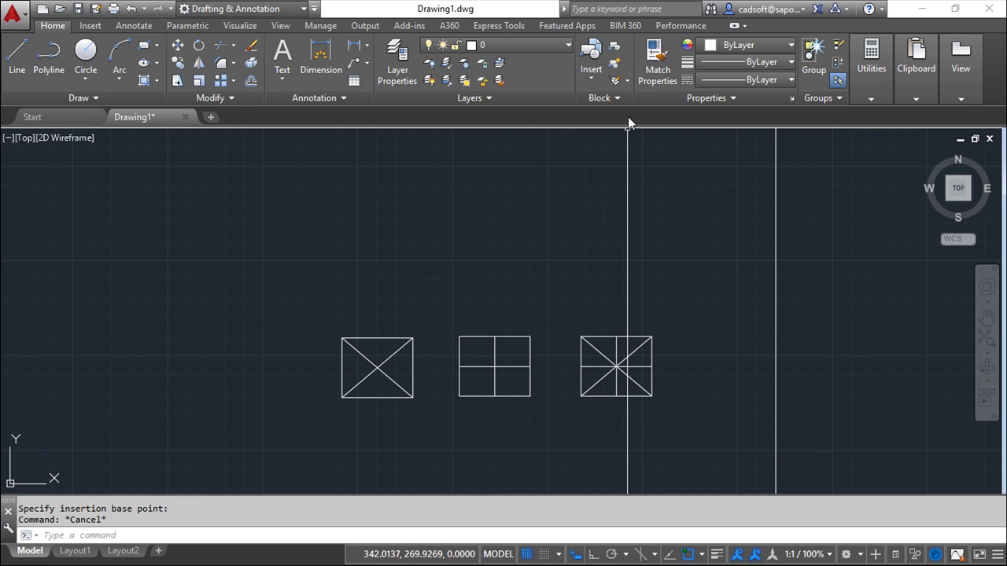
Step: Open the cadsoft block in the Block Editor and frame its three window symbols
{"action": "left_click", "coordinate": [614, 66]}
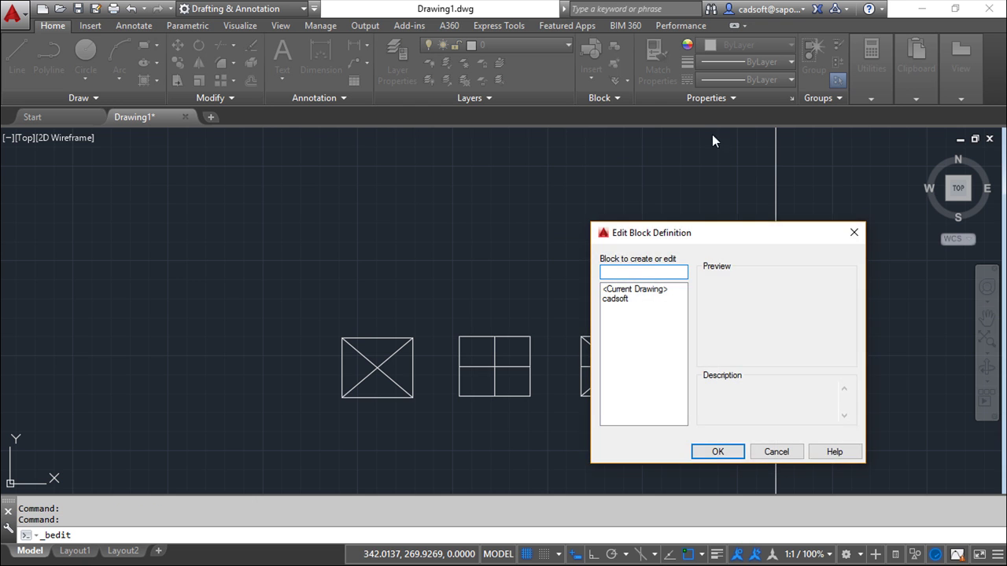
{"action": "left_click_drag", "start_coordinate": [752, 226], "coordinate": [849, 201]}
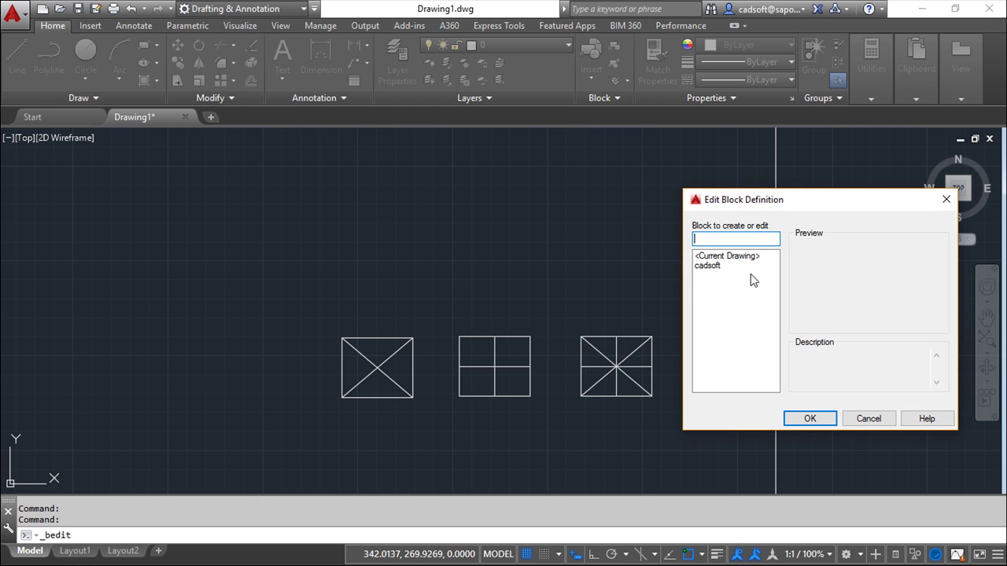
{"action": "left_click", "coordinate": [712, 266]}
{"action": "left_click", "coordinate": [811, 424]}
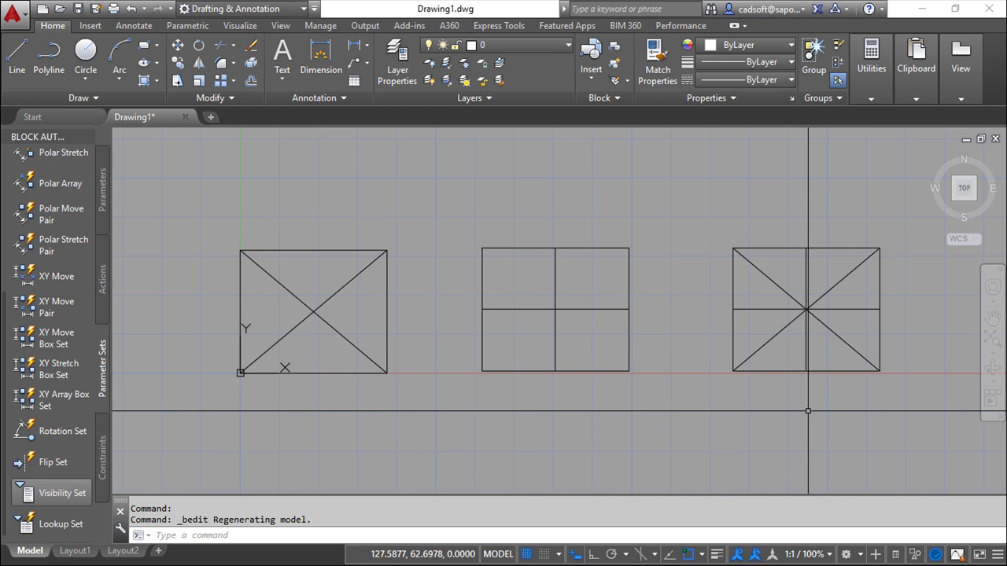
{"action": "scroll", "coordinate": [439, 318], "scroll_direction": "up", "scroll_amount": 3}
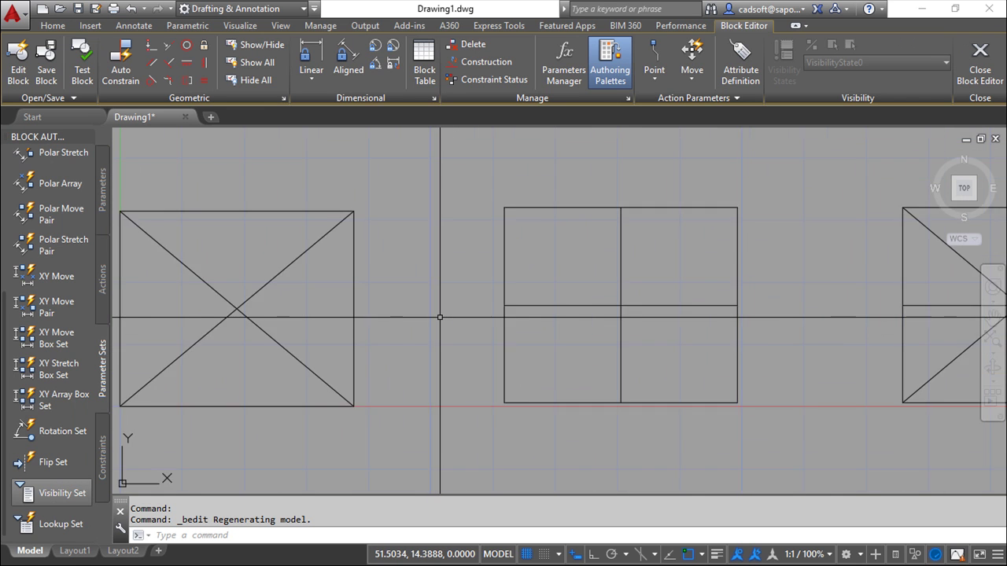
{"action": "scroll", "coordinate": [439, 317], "scroll_direction": "down", "scroll_amount": 5}
{"action": "middle_click_drag", "start_coordinate": [439, 317], "coordinate": [438, 329]}
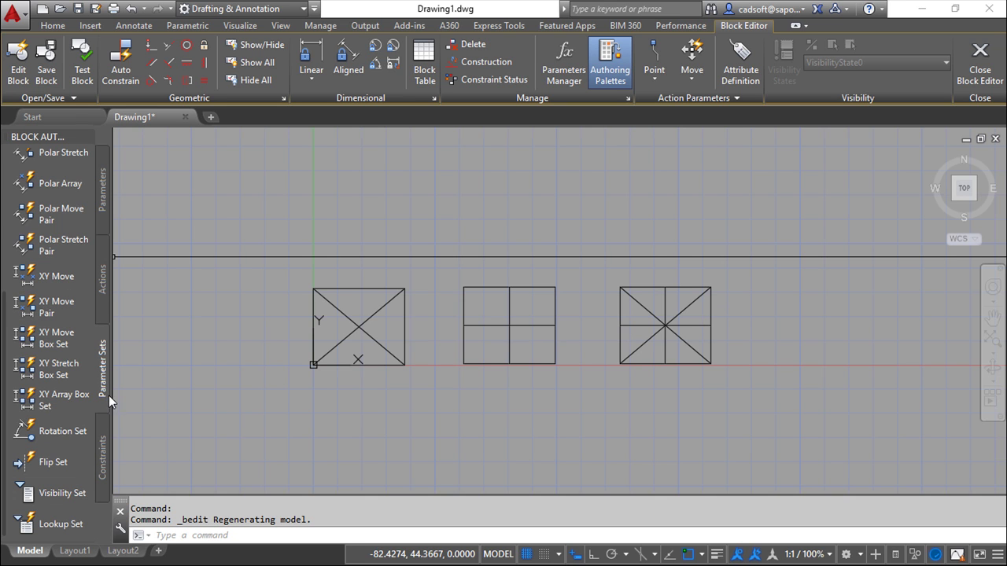
Step: Place a Visibility Set parameter (Visibility1) above the symbols and bring up Visibility States
{"action": "left_click", "coordinate": [27, 495]}
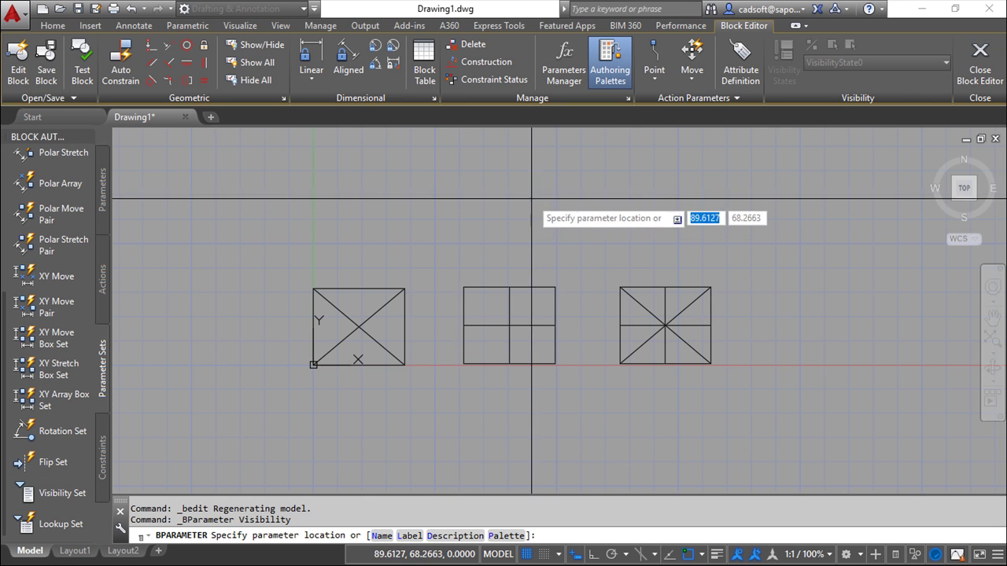
{"action": "left_click", "coordinate": [531, 199]}
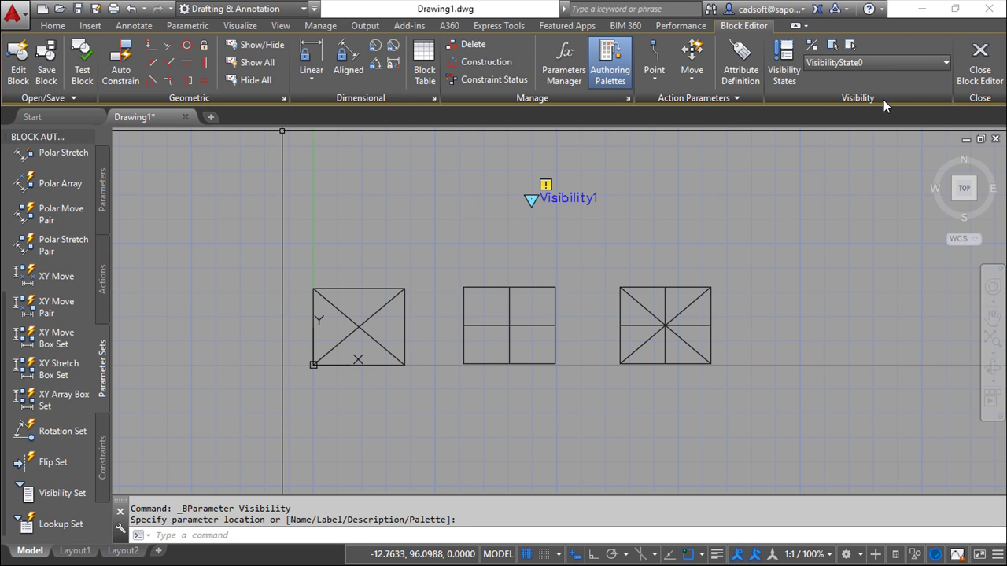
{"action": "left_click", "coordinate": [787, 74]}
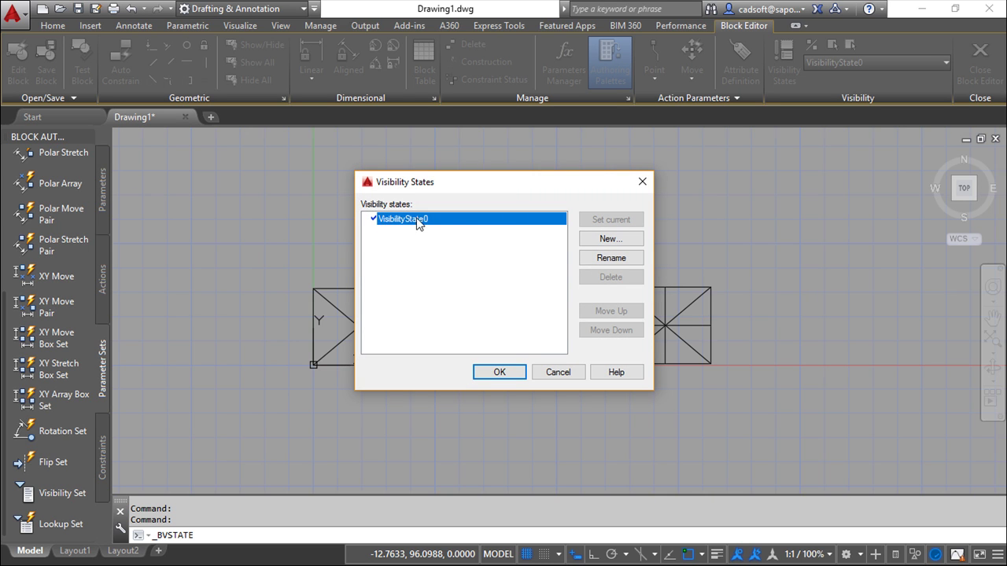
Step: Rename VisibilityState0 to 'Lista'
{"action": "left_click", "coordinate": [611, 261]}
{"action": "type", "text": "Lista"}
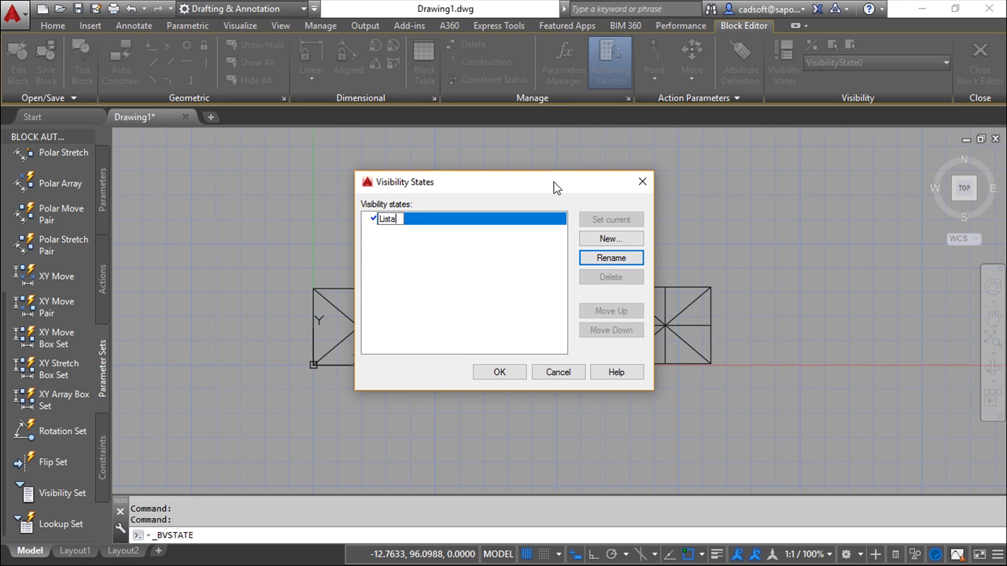
{"action": "key", "text": "Return"}
Step: Add a new visibility state '1' with all existing objects hidden
{"action": "left_click", "coordinate": [626, 245]}
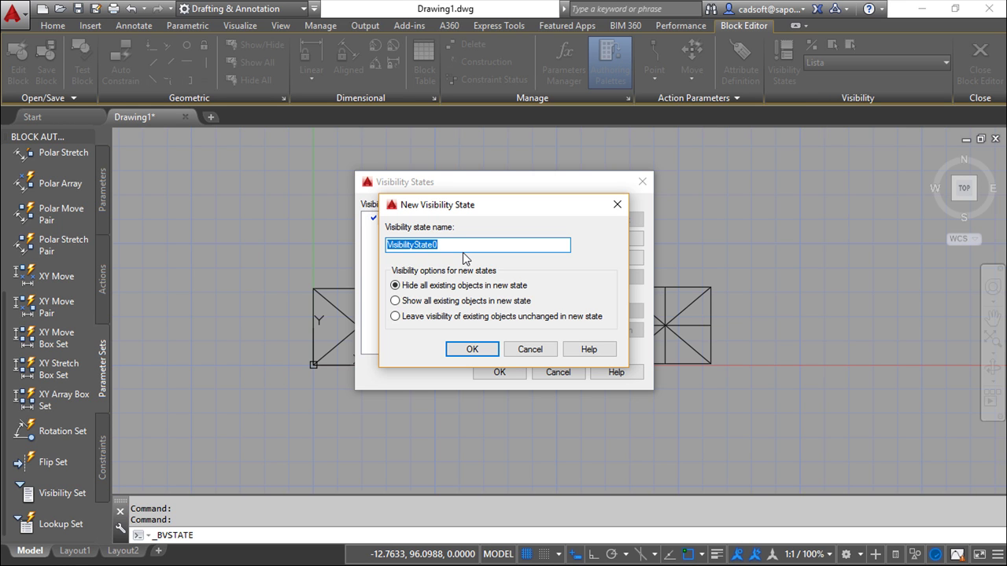
{"action": "type", "text": "1"}
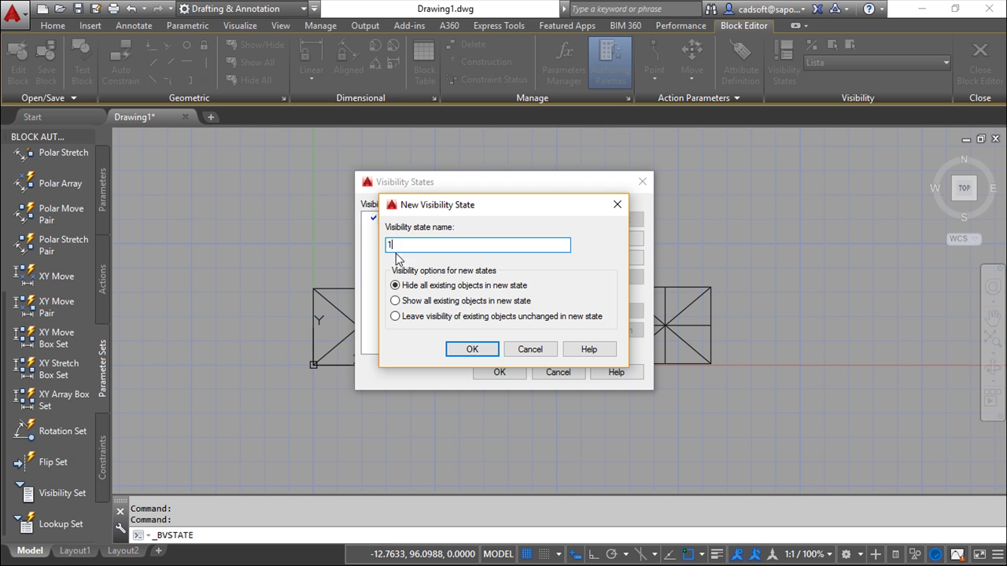
{"action": "left_click", "coordinate": [458, 349]}
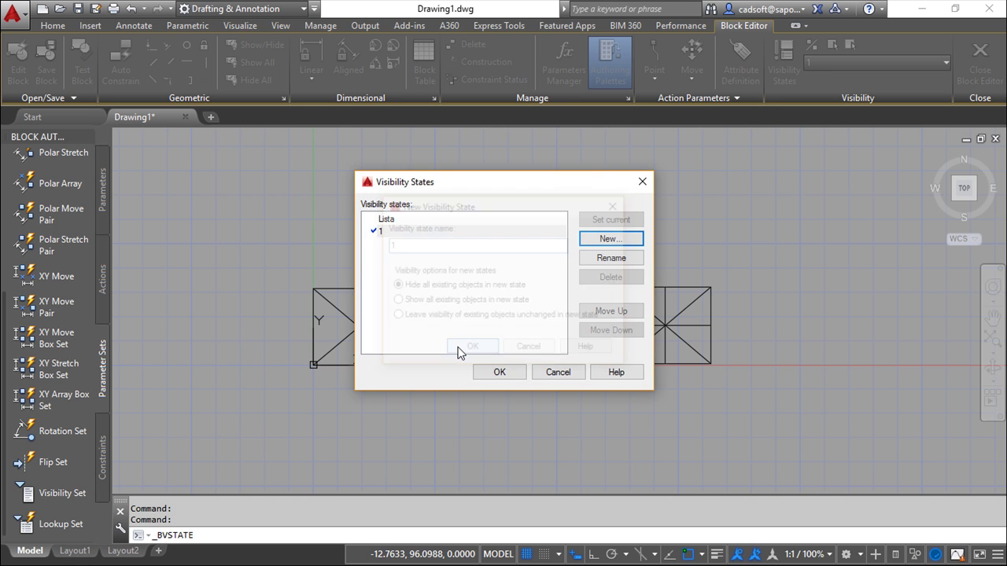
Step: Make only the first window symbol with diagonals visible in the current state 1
{"action": "left_click", "coordinate": [501, 376]}
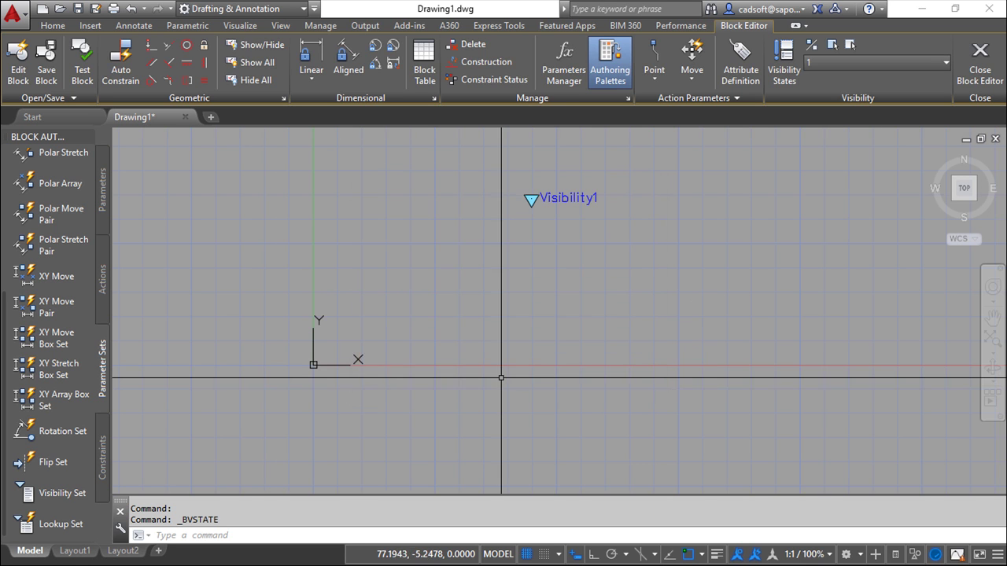
{"action": "left_click", "coordinate": [834, 46]}
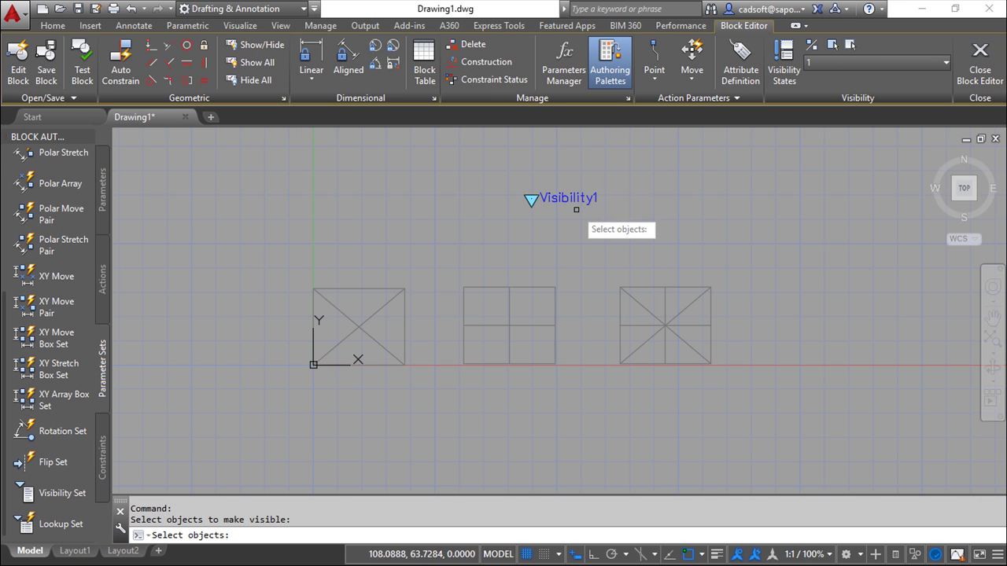
{"action": "left_click", "coordinate": [287, 244]}
{"action": "left_click", "coordinate": [426, 405]}
{"action": "key", "text": "Return"}
{"action": "left_click", "coordinate": [280, 261]}
{"action": "left_click", "coordinate": [404, 372]}
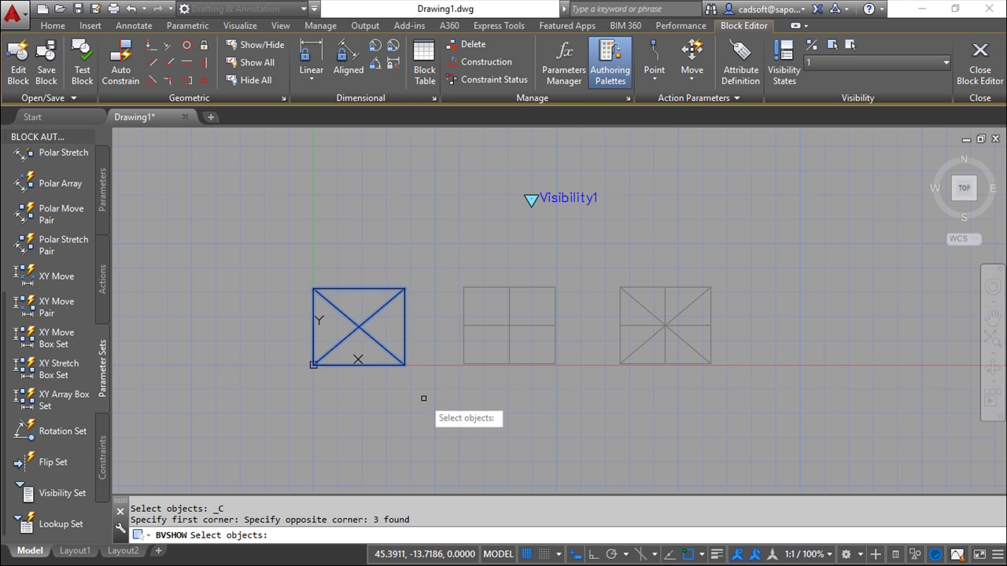
{"action": "key", "text": "Return"}
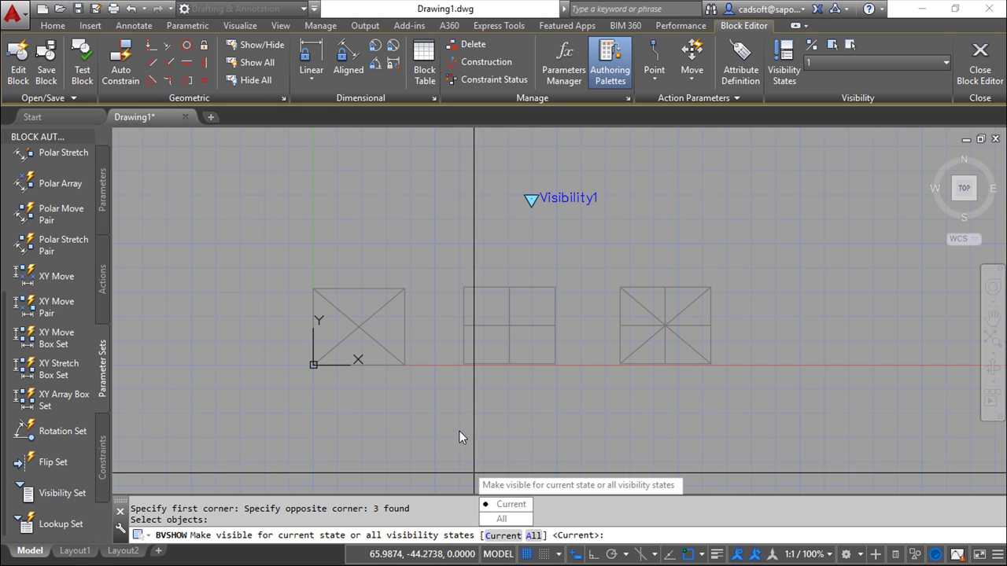
{"action": "left_click", "coordinate": [512, 507]}
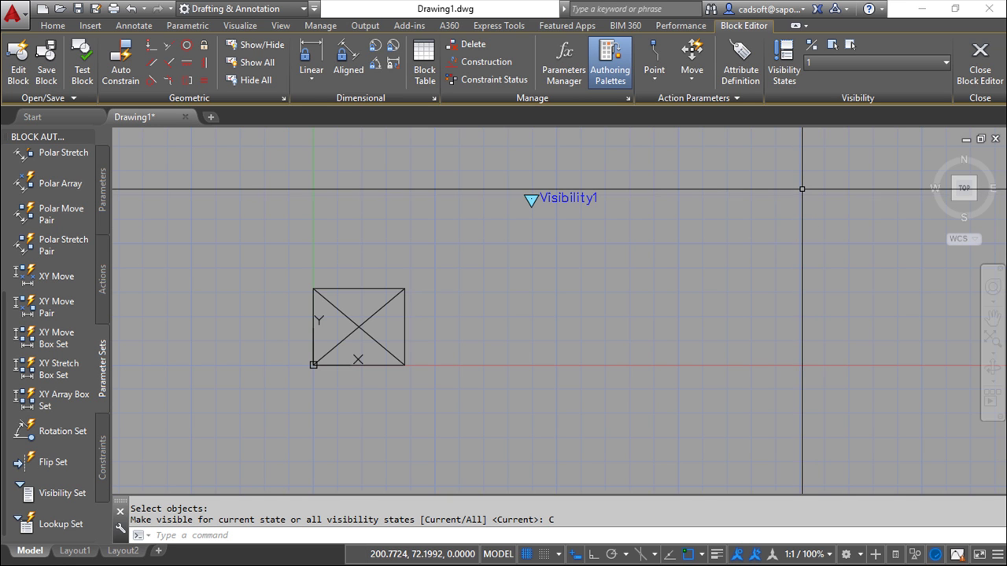
Step: Add a new visibility state '2' with all objects hidden
{"action": "left_click", "coordinate": [786, 63]}
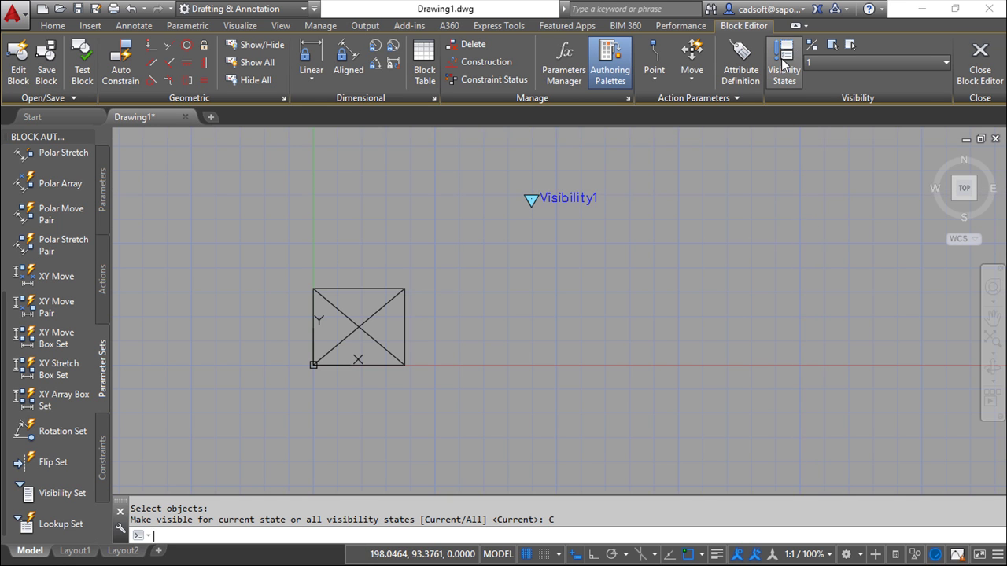
{"action": "left_click", "coordinate": [608, 243]}
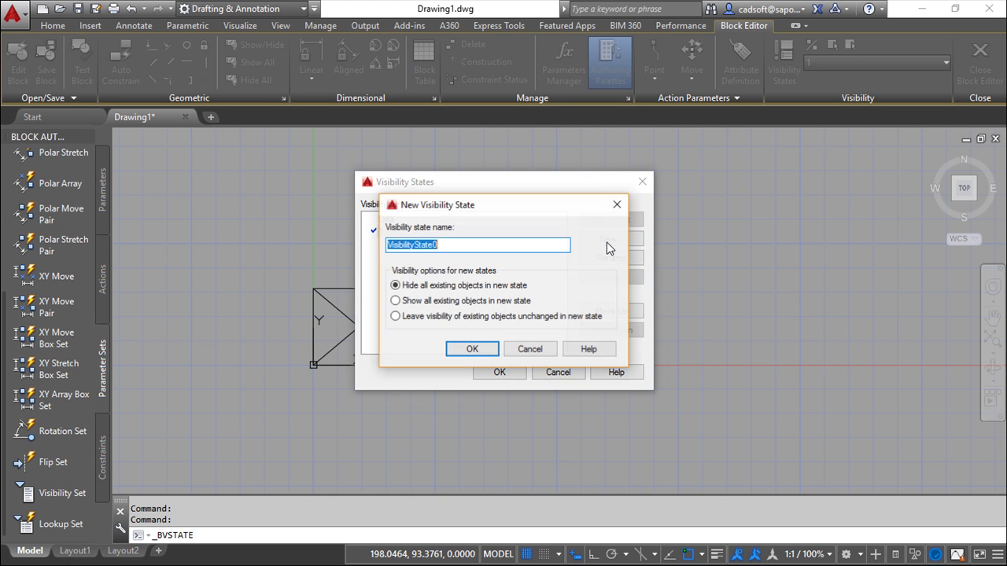
{"action": "type", "text": "2"}
{"action": "left_click", "coordinate": [472, 350]}
{"action": "left_click", "coordinate": [499, 372]}
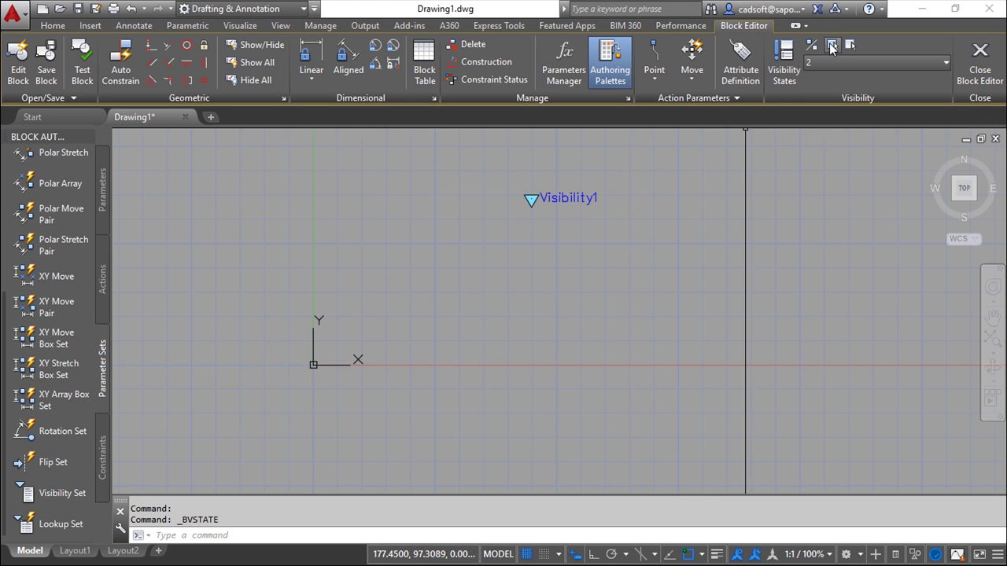
Step: Make the middle four-pane window with centre cross visible in state 2 only
{"action": "left_click", "coordinate": [832, 44]}
{"action": "left_click", "coordinate": [443, 263]}
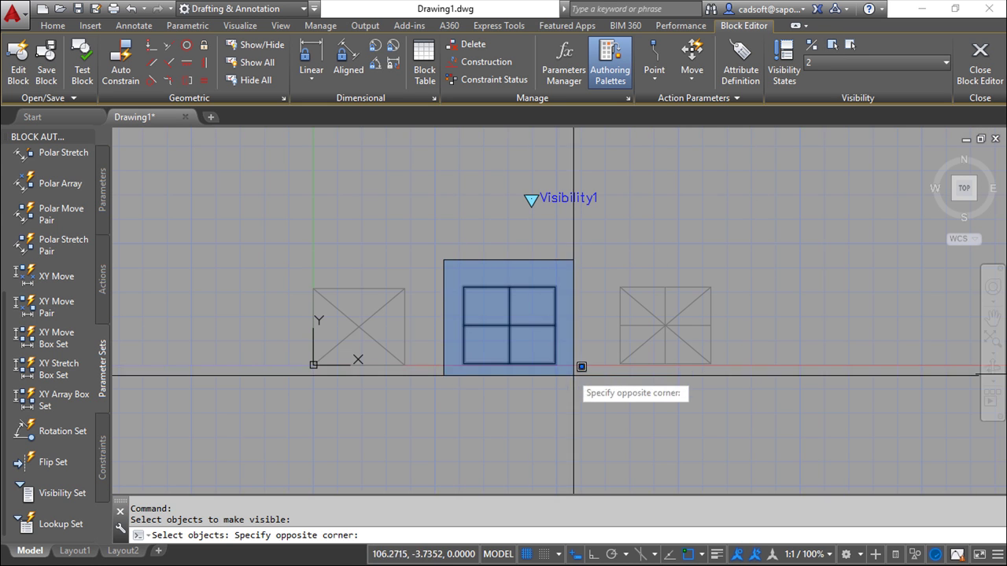
{"action": "left_click", "coordinate": [580, 366]}
{"action": "left_click", "coordinate": [439, 263]}
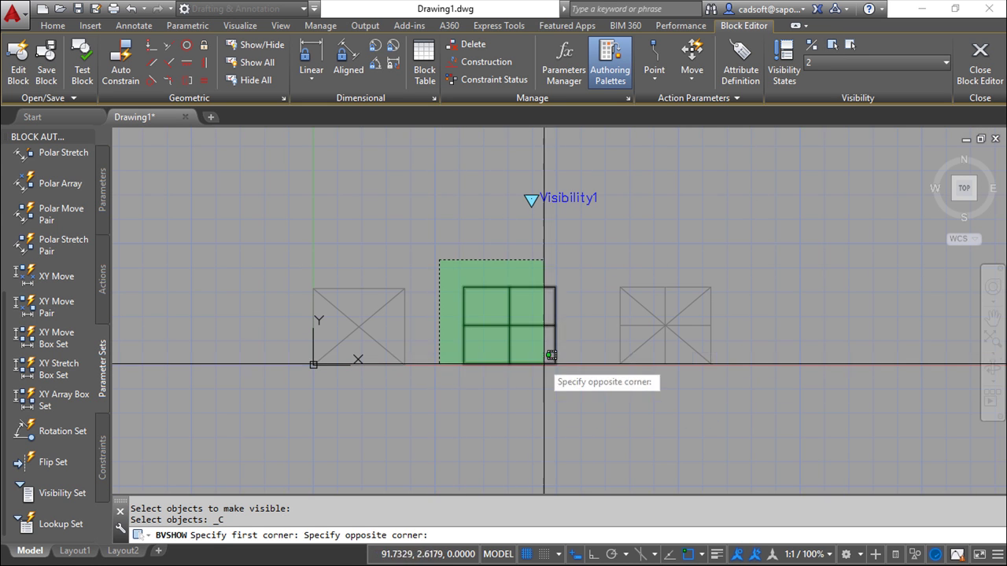
{"action": "left_click", "coordinate": [560, 374]}
{"action": "key", "text": "Return"}
{"action": "left_click", "coordinate": [598, 433]}
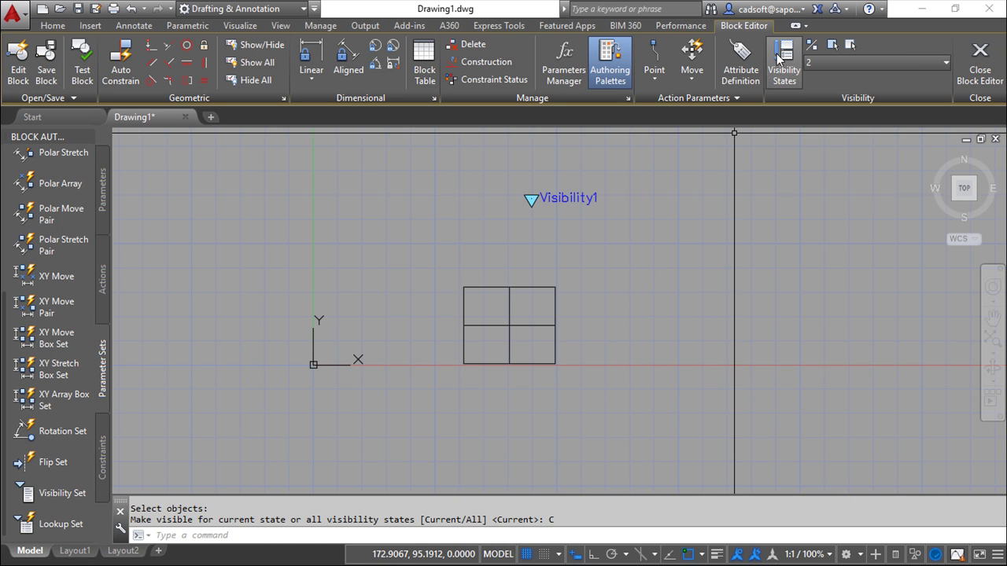
{"action": "left_click", "coordinate": [775, 53]}
Step: Add a new visibility state '3' with all objects hidden
{"action": "left_click", "coordinate": [596, 238]}
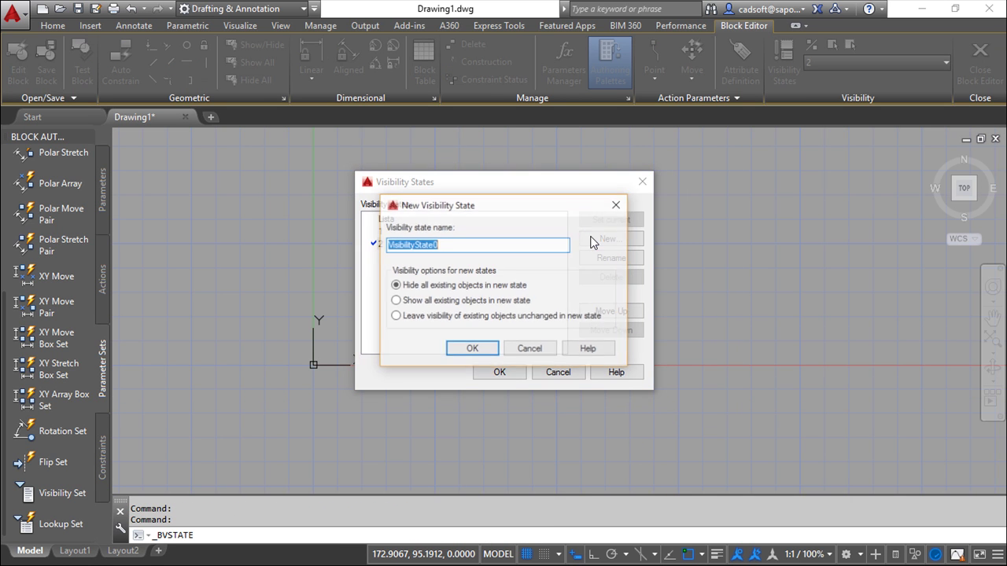
{"action": "type", "text": "3"}
{"action": "left_click", "coordinate": [472, 349]}
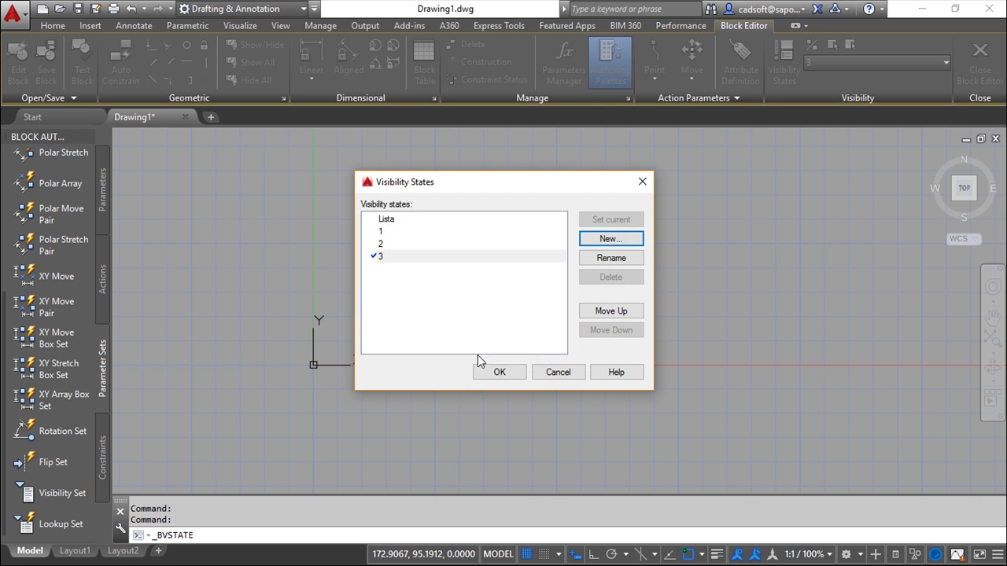
{"action": "left_click", "coordinate": [498, 372]}
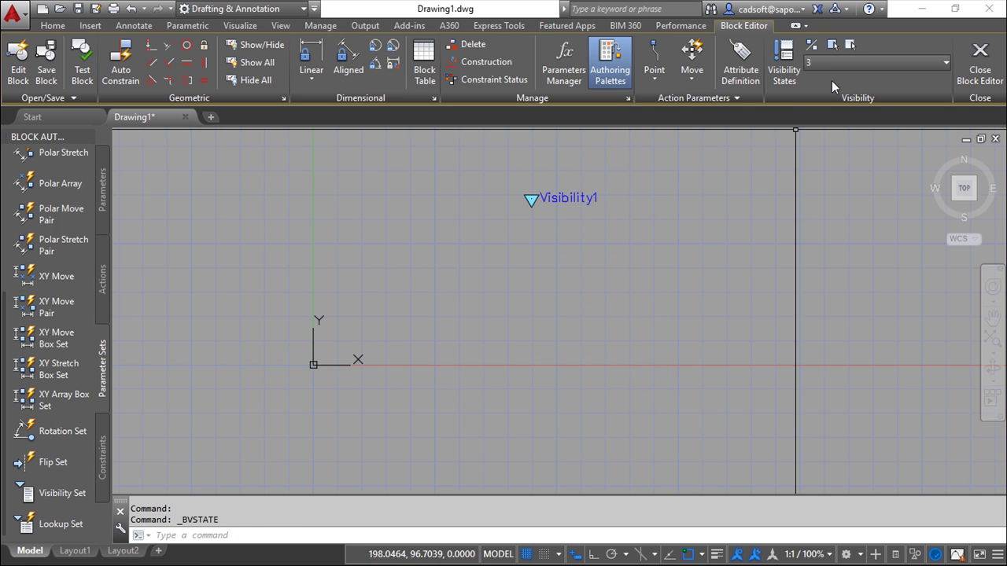
Step: Make the right-hand window with diagonals and cross visible in state 3 only
{"action": "left_click", "coordinate": [832, 44]}
{"action": "left_click", "coordinate": [602, 248]}
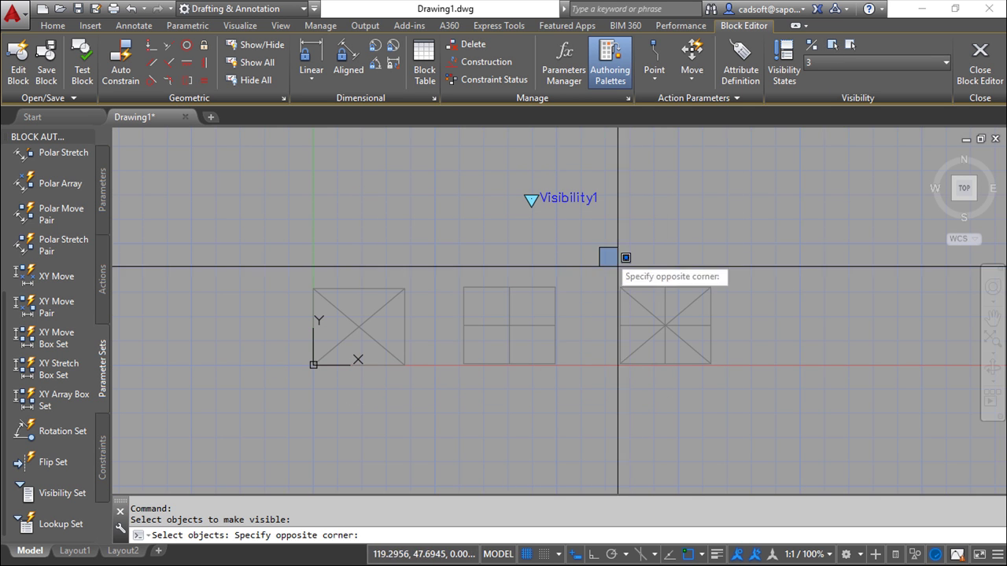
{"action": "left_click", "coordinate": [739, 411]}
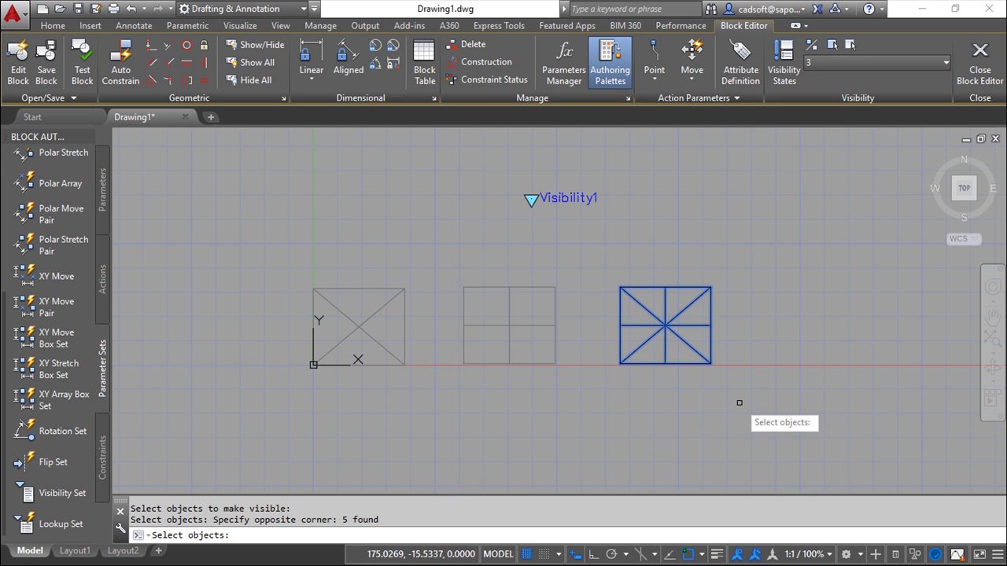
{"action": "left_click", "coordinate": [601, 253]}
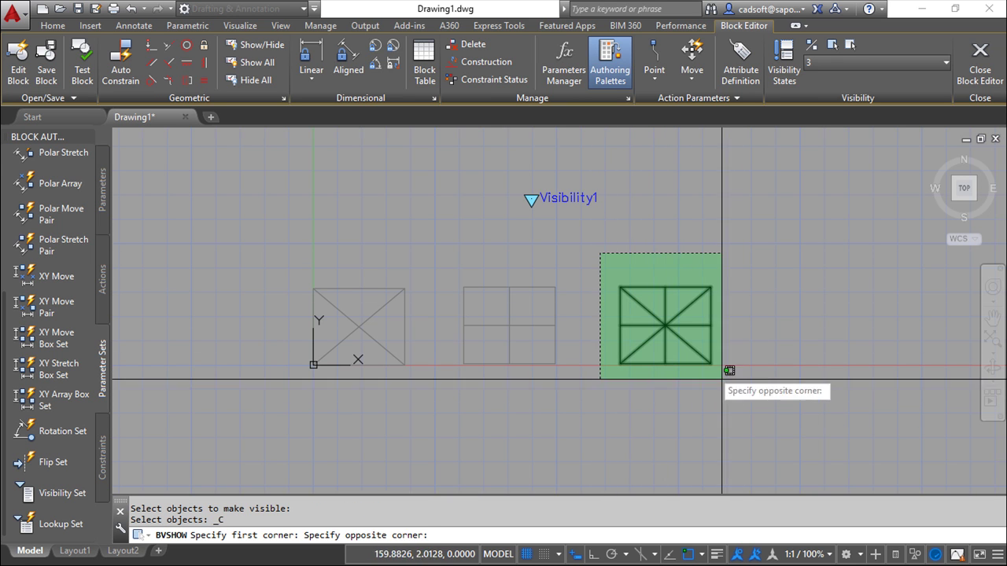
{"action": "left_click", "coordinate": [778, 410]}
{"action": "key", "text": "Return"}
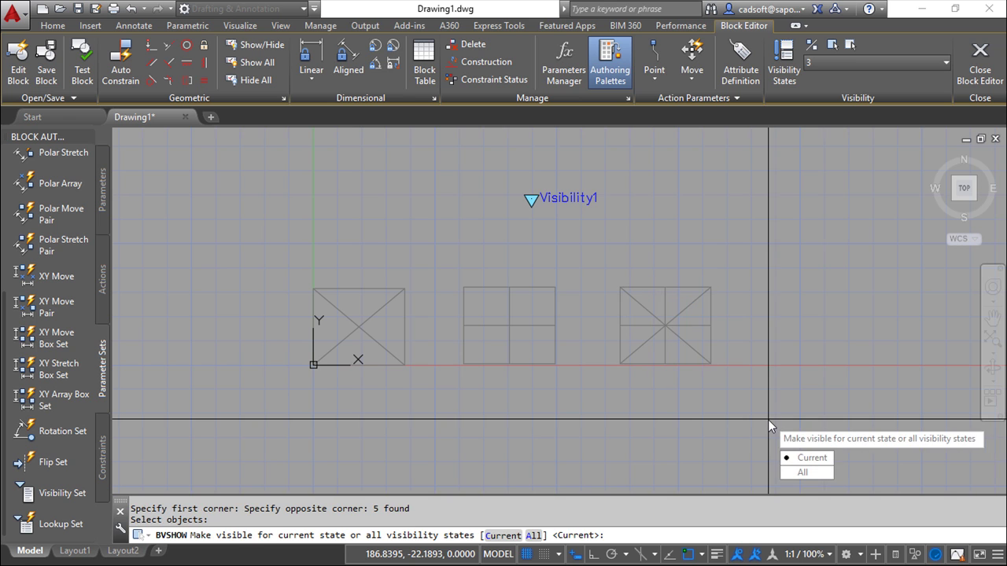
{"action": "left_click", "coordinate": [803, 459]}
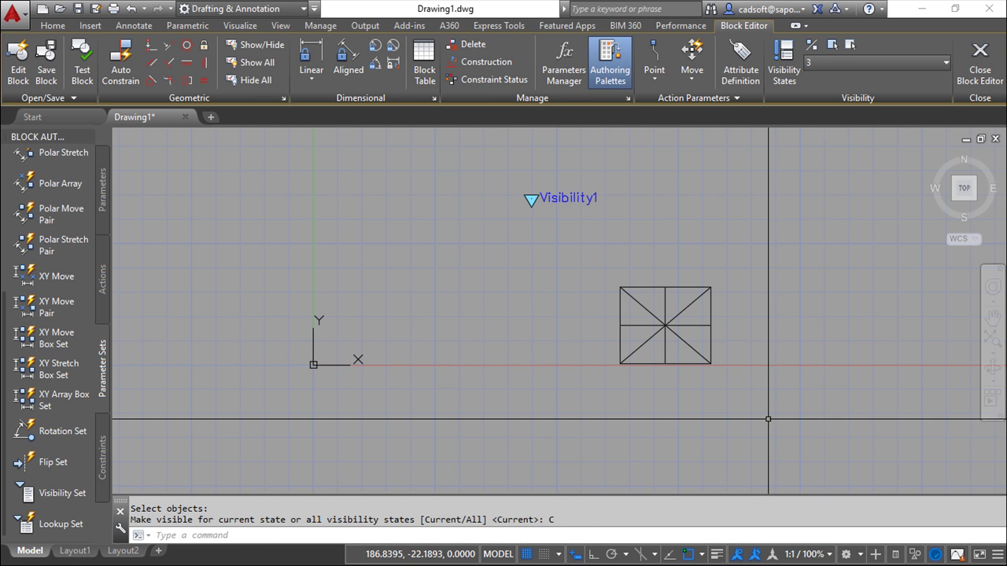
Step: Switch visibility to 1, then back to Lista, and close the Block Editor saving cadsoft
{"action": "left_click", "coordinate": [942, 59]}
{"action": "left_click", "coordinate": [834, 97]}
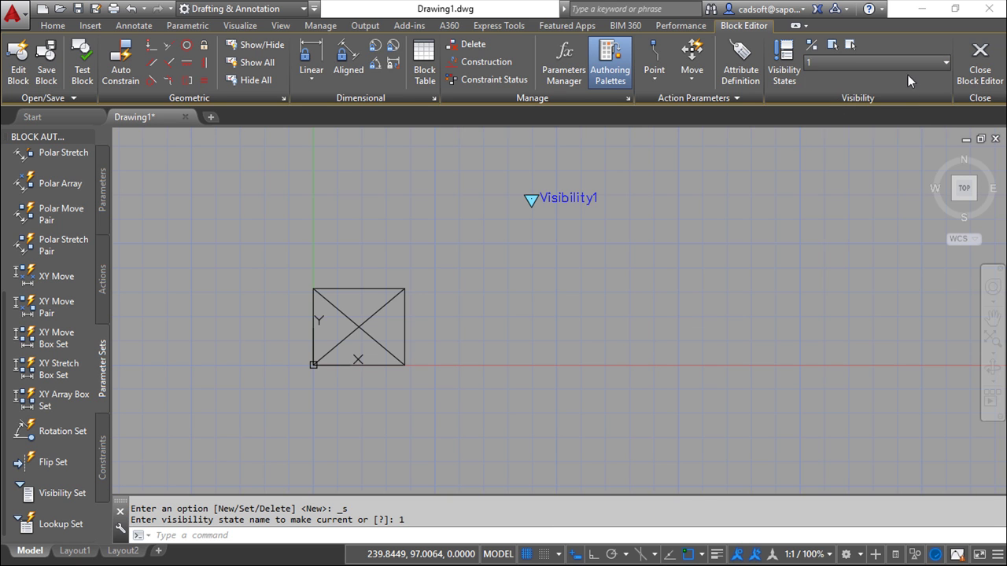
{"action": "left_click", "coordinate": [931, 68]}
{"action": "left_click", "coordinate": [863, 78]}
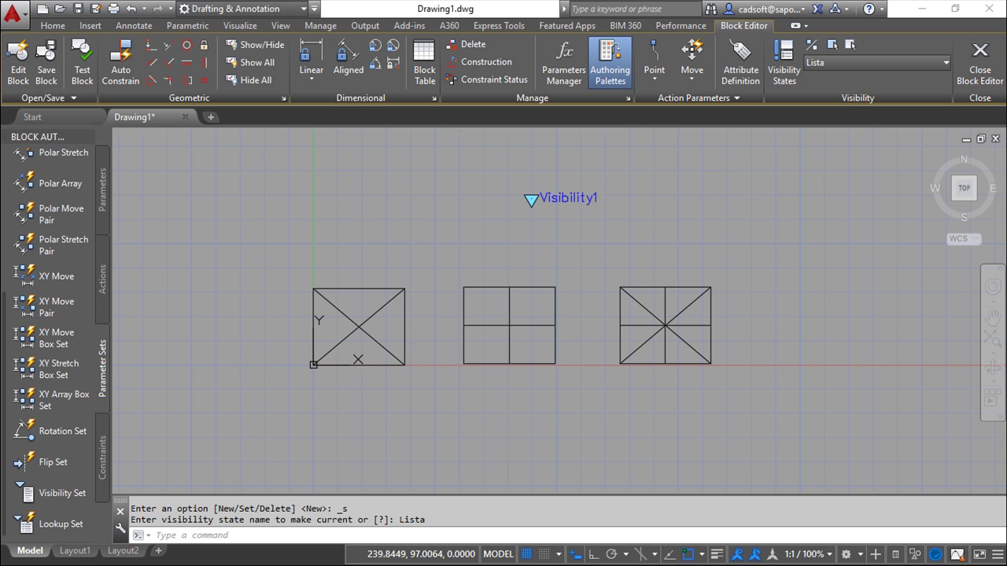
{"action": "left_click", "coordinate": [981, 76]}
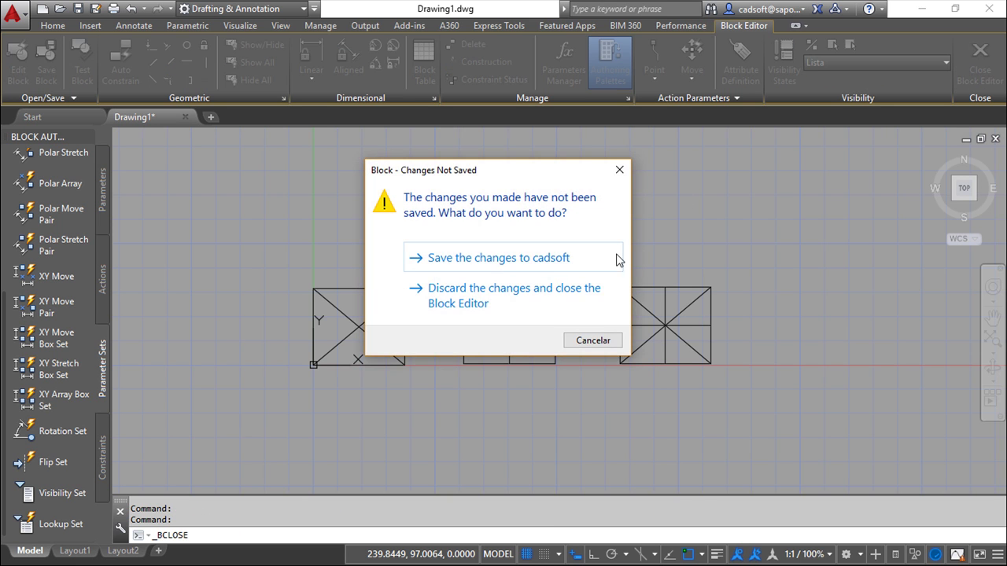
{"action": "left_click", "coordinate": [481, 260]}
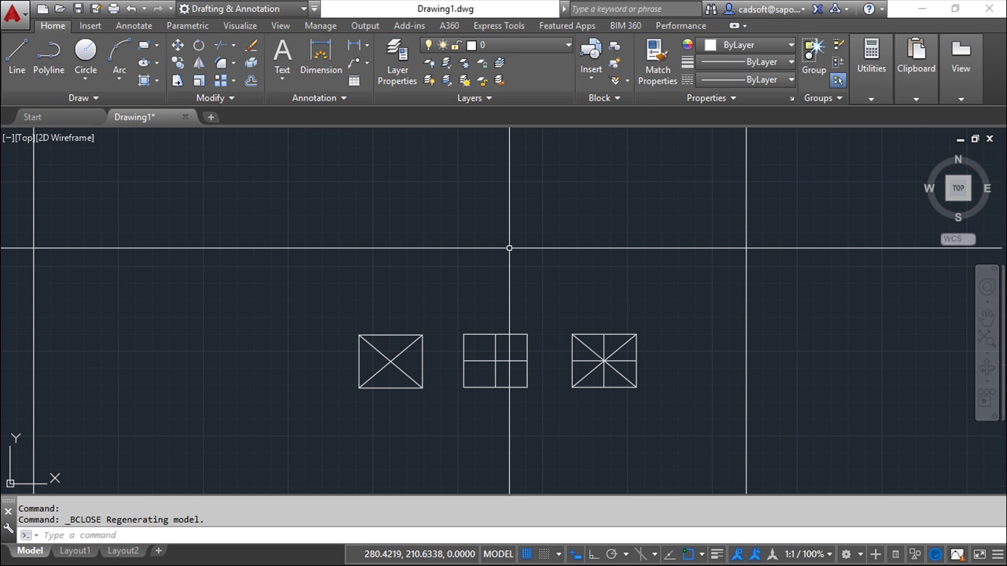
Step: Insert a cadsoft block above the original windows at scale 1, rotation 0
{"action": "left_click", "coordinate": [596, 54]}
{"action": "left_click", "coordinate": [610, 122]}
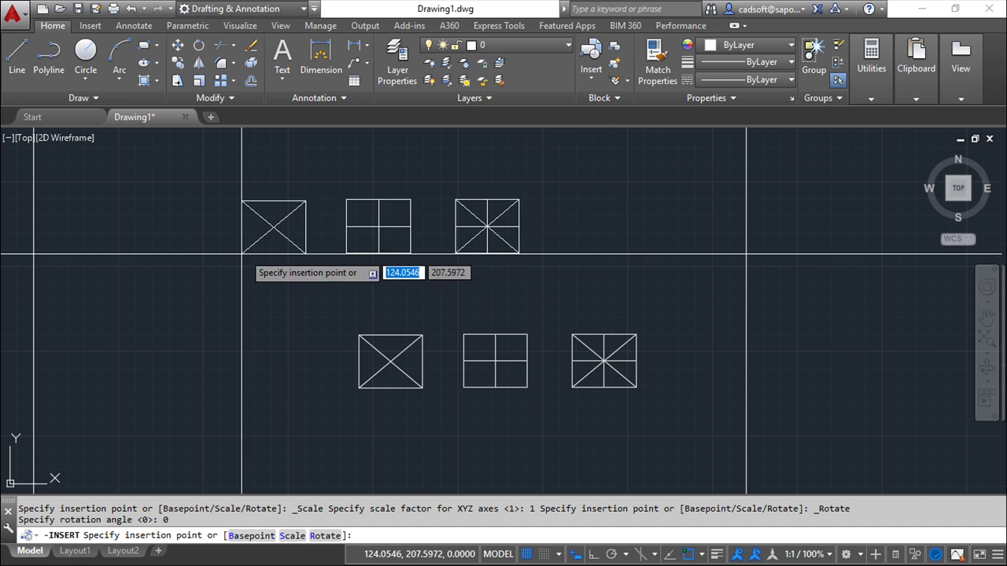
{"action": "left_click", "coordinate": [173, 277]}
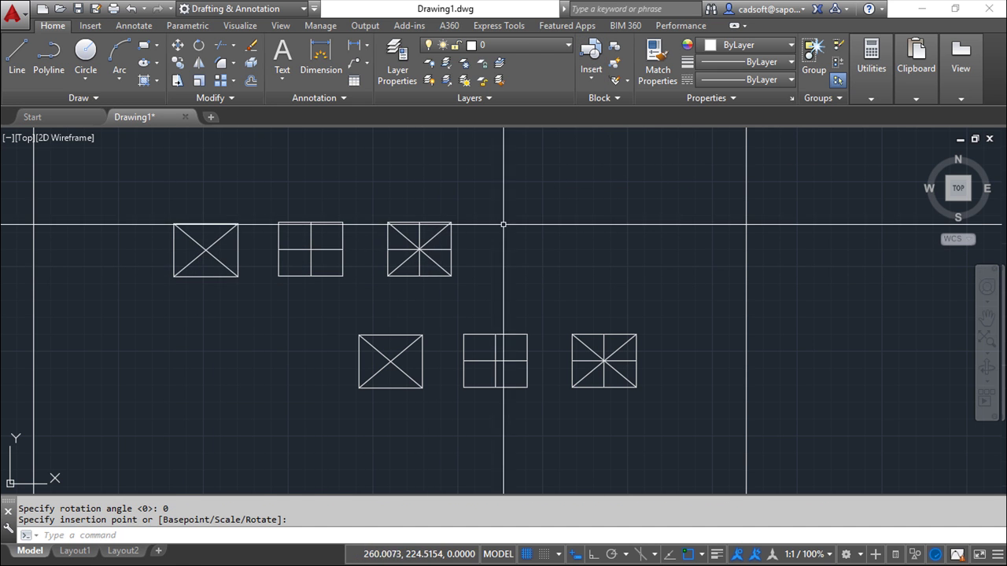
{"action": "key", "text": "Escape"}
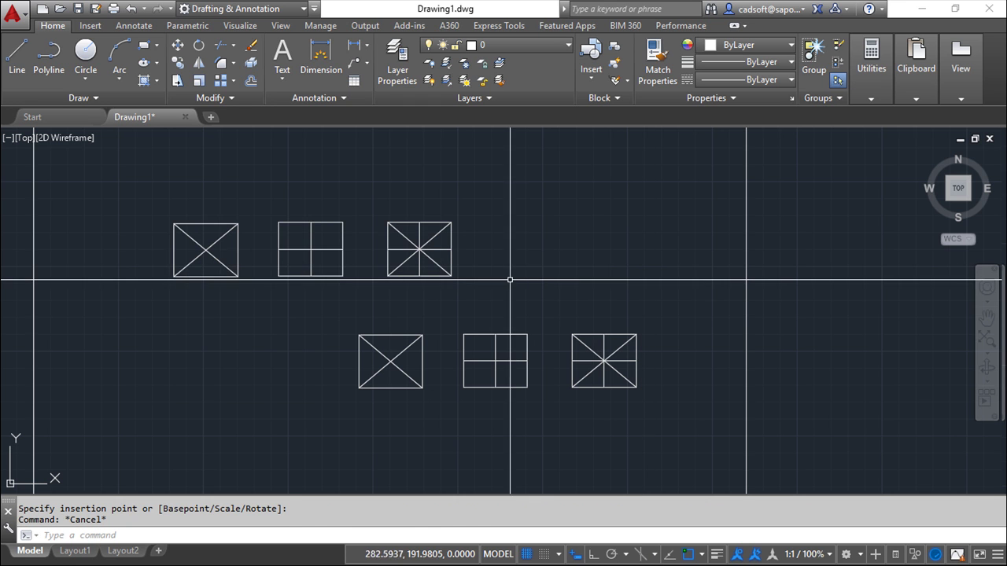
Step: Cycle the inserted cadsoft block's visibility through states 1 and 2, ending on state 3, then deselect it
{"action": "left_click", "coordinate": [386, 270]}
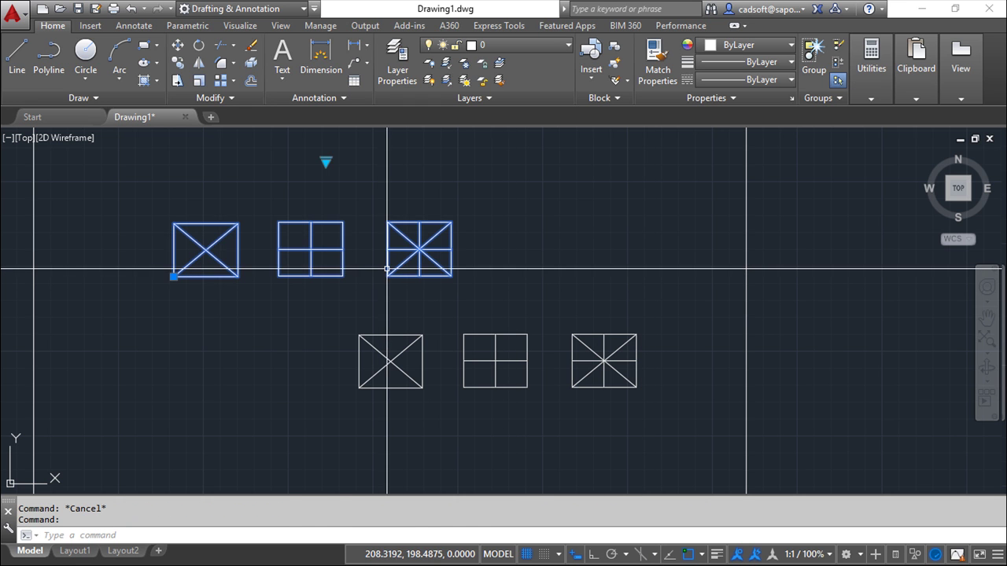
{"action": "left_click", "coordinate": [326, 163]}
{"action": "left_click", "coordinate": [367, 188]}
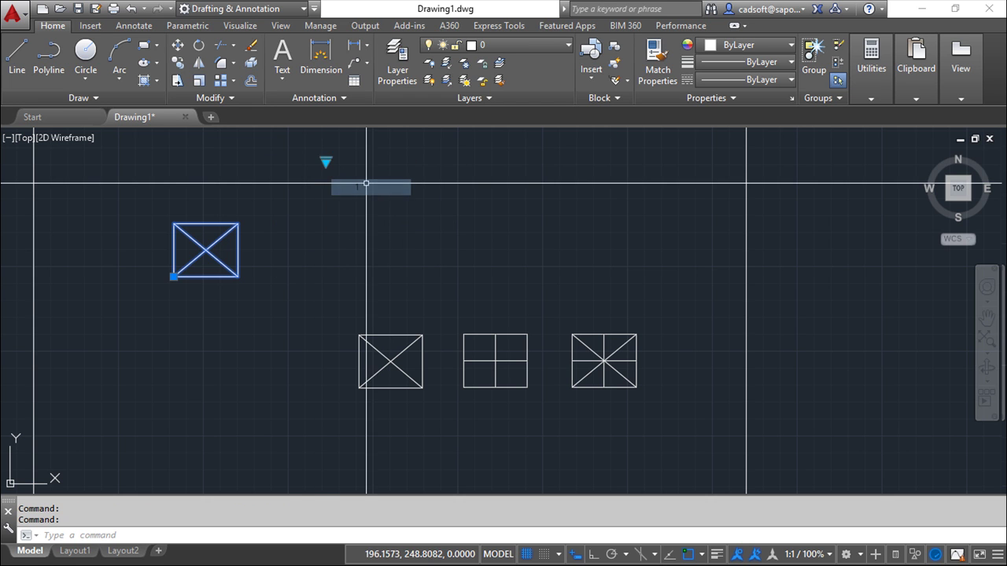
{"action": "left_click", "coordinate": [326, 163]}
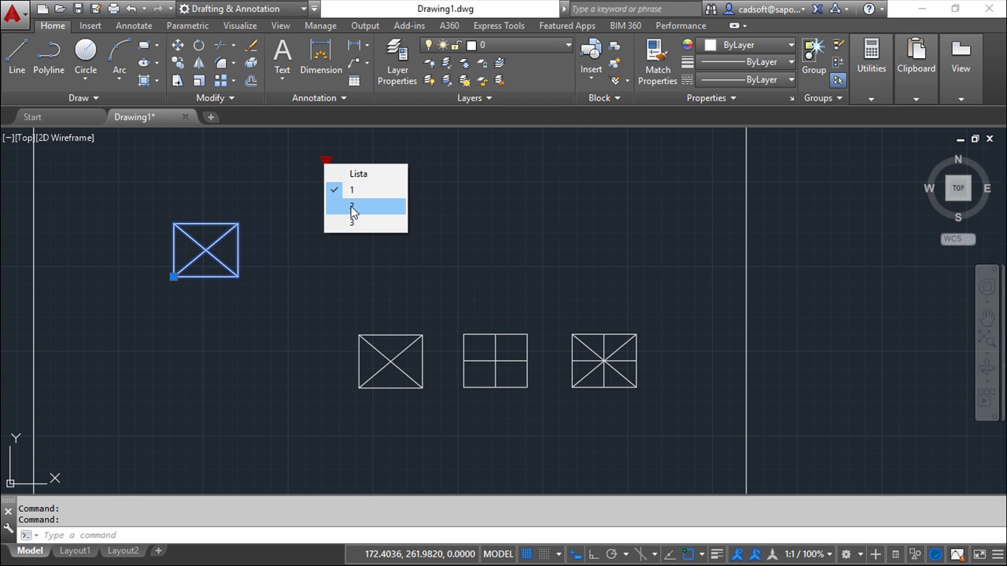
{"action": "left_click", "coordinate": [349, 208]}
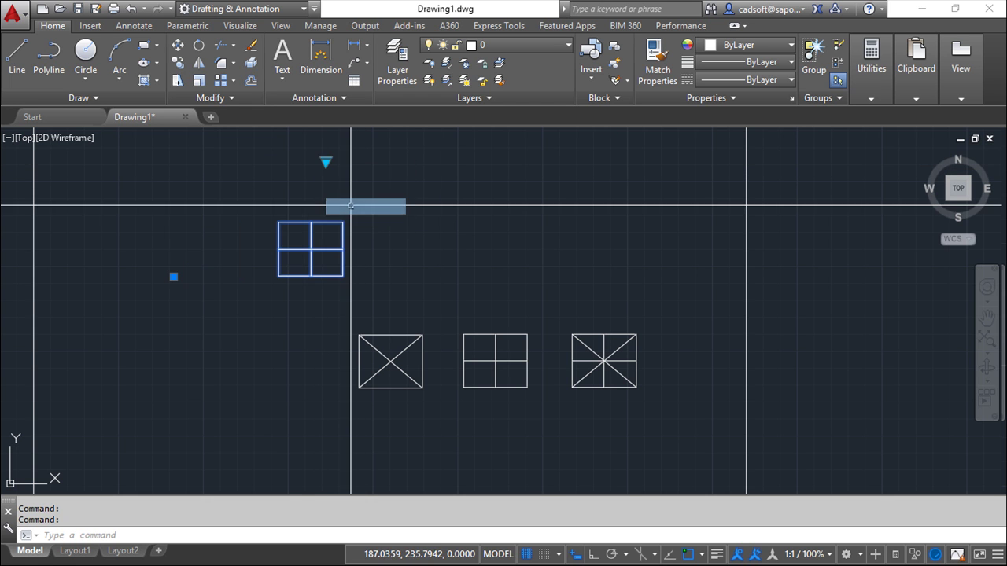
{"action": "left_click", "coordinate": [326, 163]}
{"action": "left_click", "coordinate": [367, 221]}
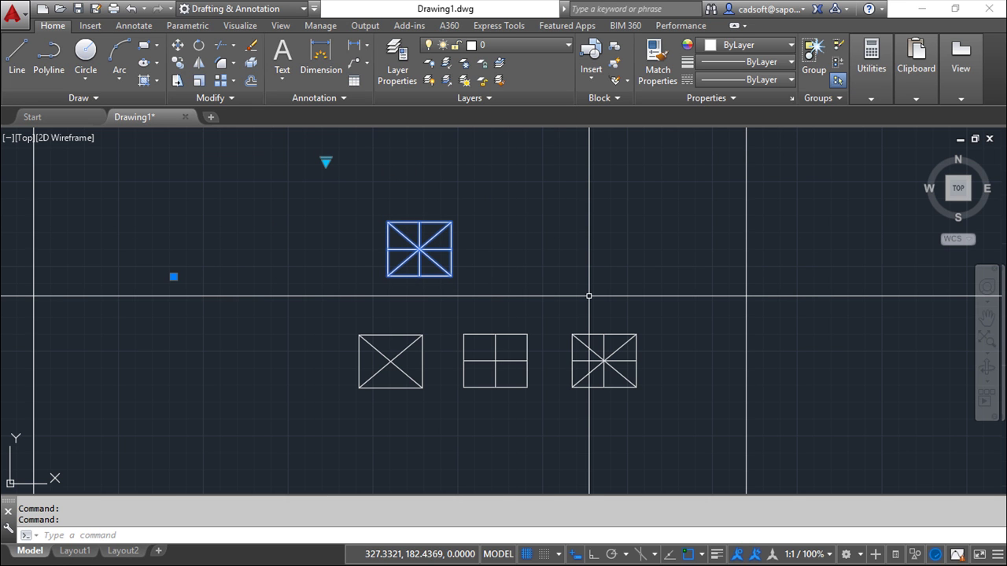
{"action": "key", "text": "Escape"}
{"action": "key", "text": "Escape"}
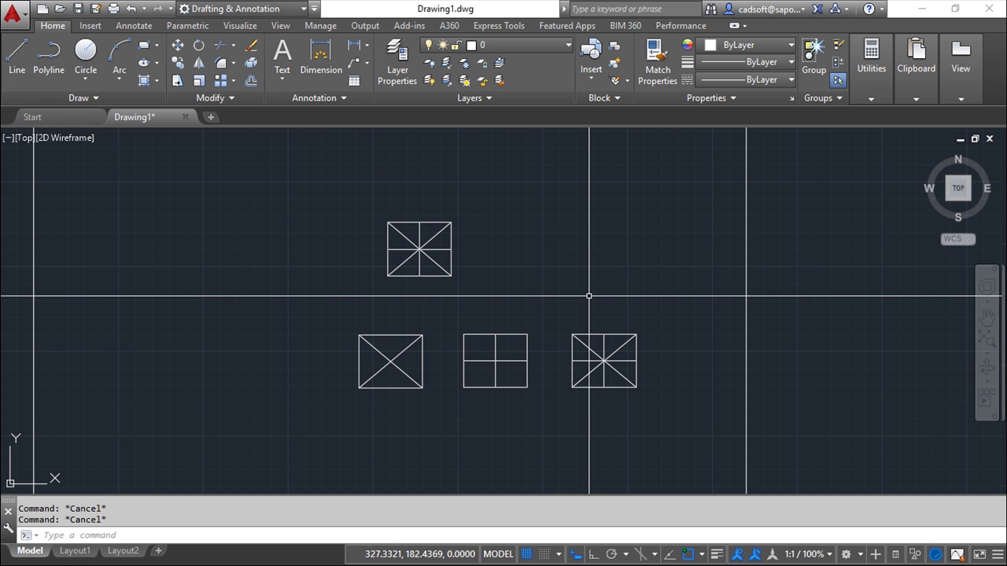